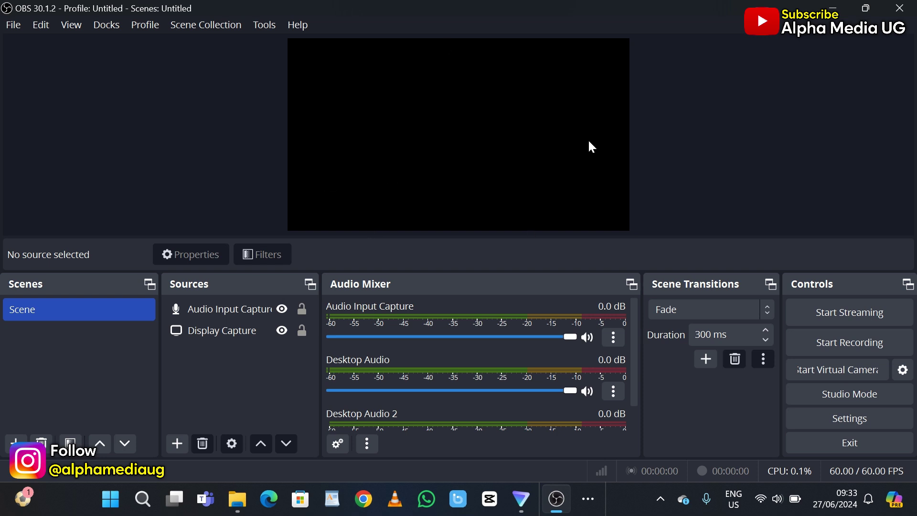
Make a brief test recording and stop it; the Display Capture preview is still black.
{"action": "left_click", "coordinate": [831, 354]}
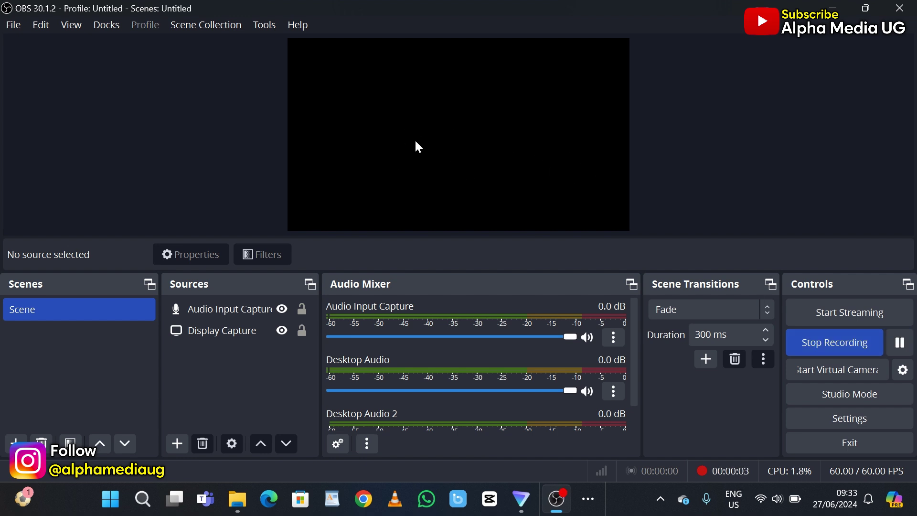
{"action": "left_click", "coordinate": [821, 349]}
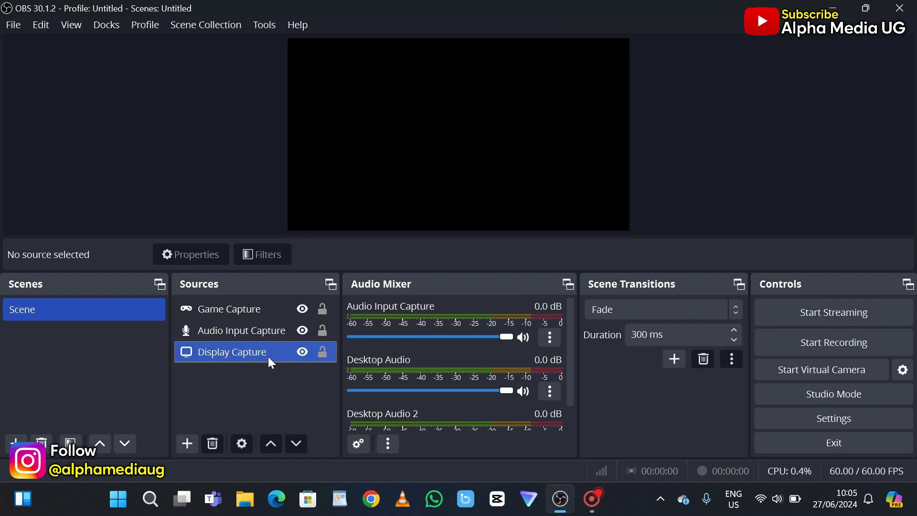
Delete the existing Display Capture source from the scene.
{"action": "left_click", "coordinate": [222, 354]}
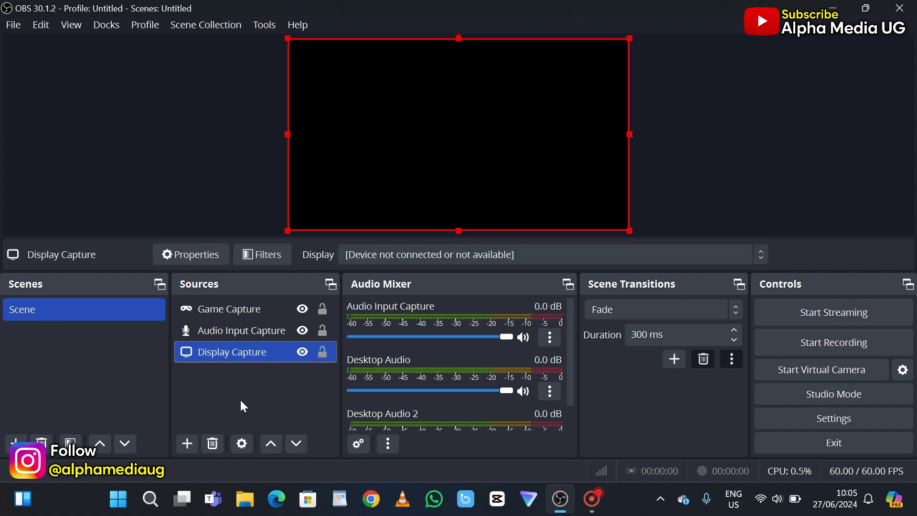
{"action": "left_click", "coordinate": [213, 445]}
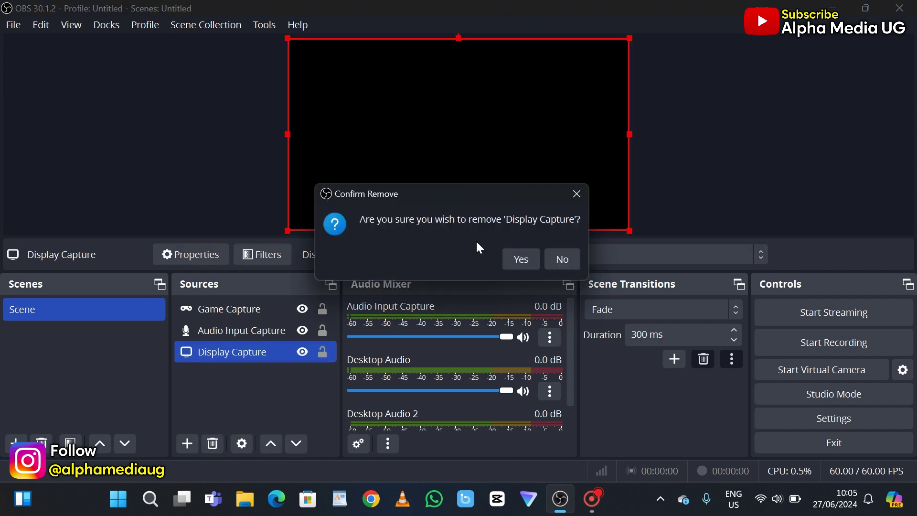
{"action": "left_click", "coordinate": [518, 258]}
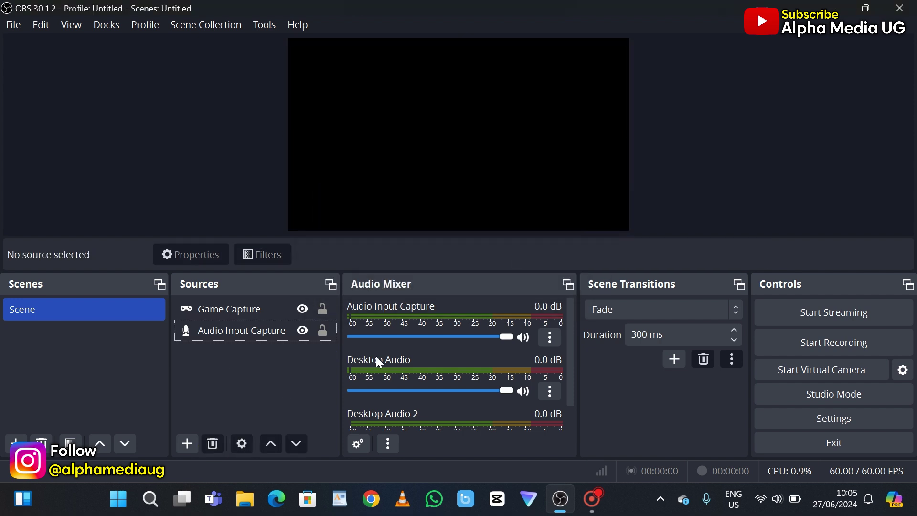
Add a new Display Capture source with the default name, capturing the primary monitor.
{"action": "left_click", "coordinate": [187, 444]}
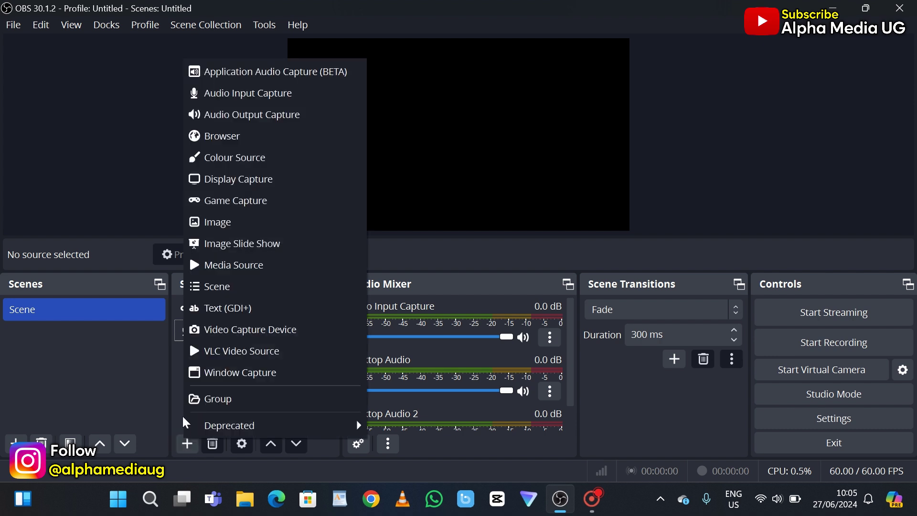
{"action": "left_click", "coordinate": [222, 182]}
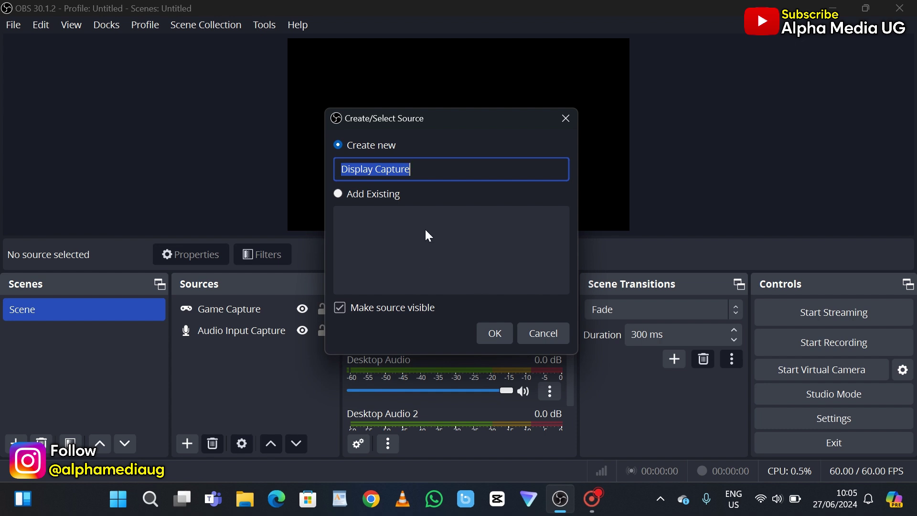
{"action": "left_click", "coordinate": [497, 330]}
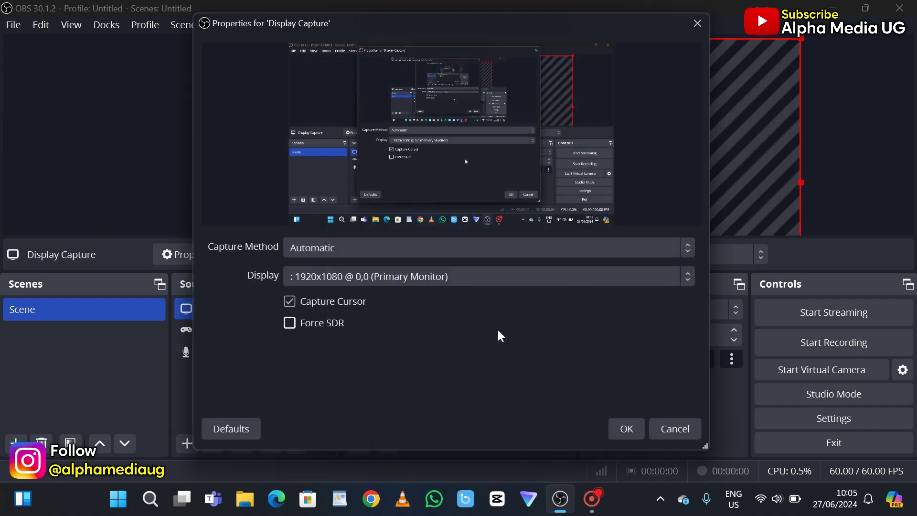
{"action": "left_click", "coordinate": [626, 426]}
{"action": "left_click", "coordinate": [243, 350]}
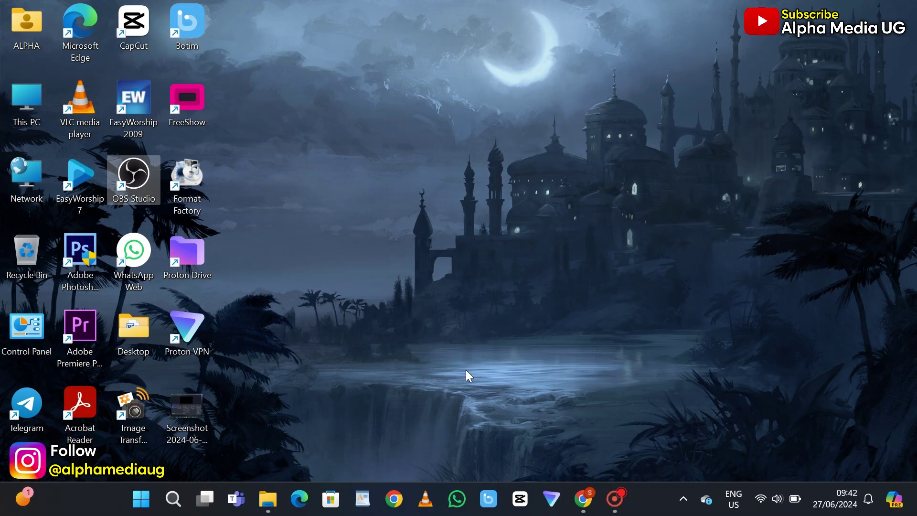
Search Windows for 'obs' and open the file location of OBS Studio (64bit).
{"action": "left_click", "coordinate": [173, 499]}
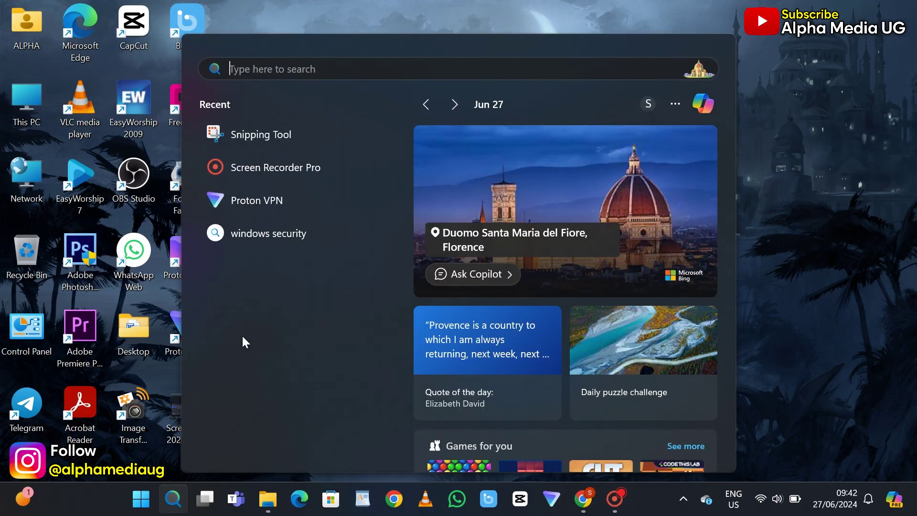
{"action": "type", "text": "obs"}
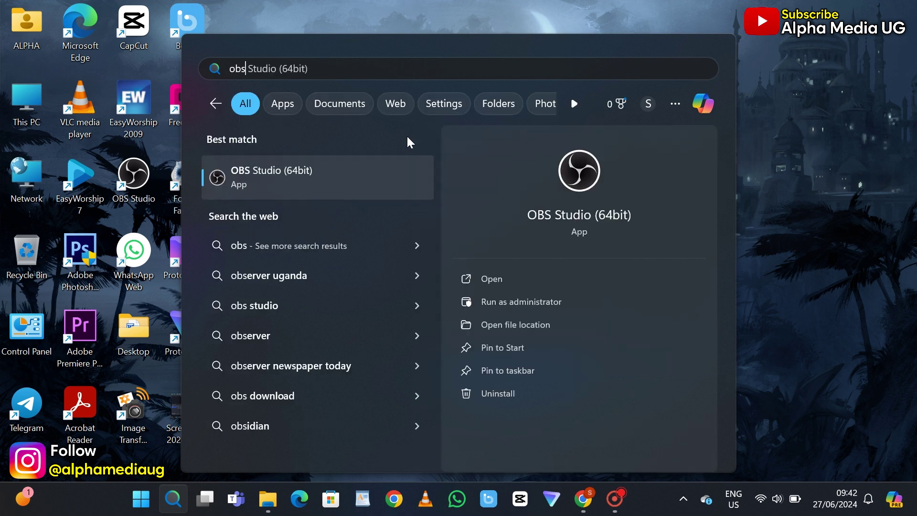
{"action": "right_click", "coordinate": [336, 176]}
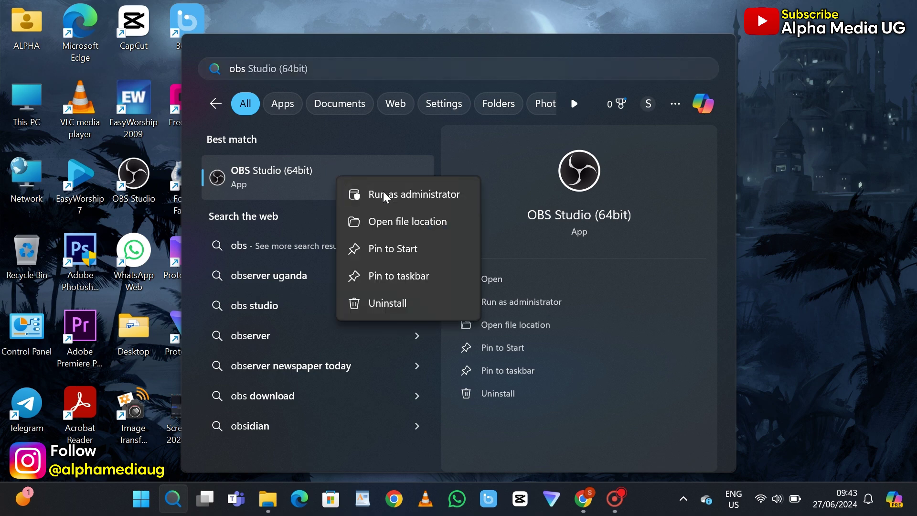
{"action": "left_click", "coordinate": [382, 221]}
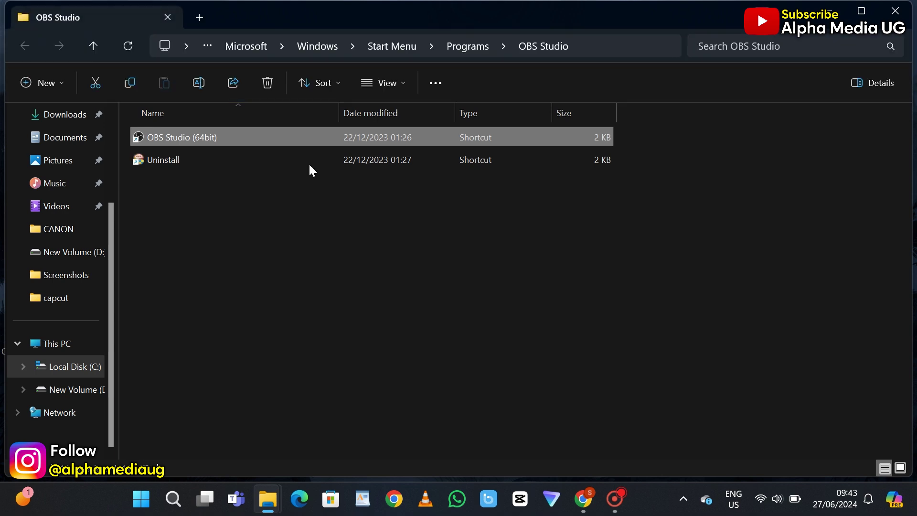
Follow the OBS Studio shortcut to its program folder, C:\Program Files\obs-studio\bin\64bit.
{"action": "right_click", "coordinate": [236, 137]}
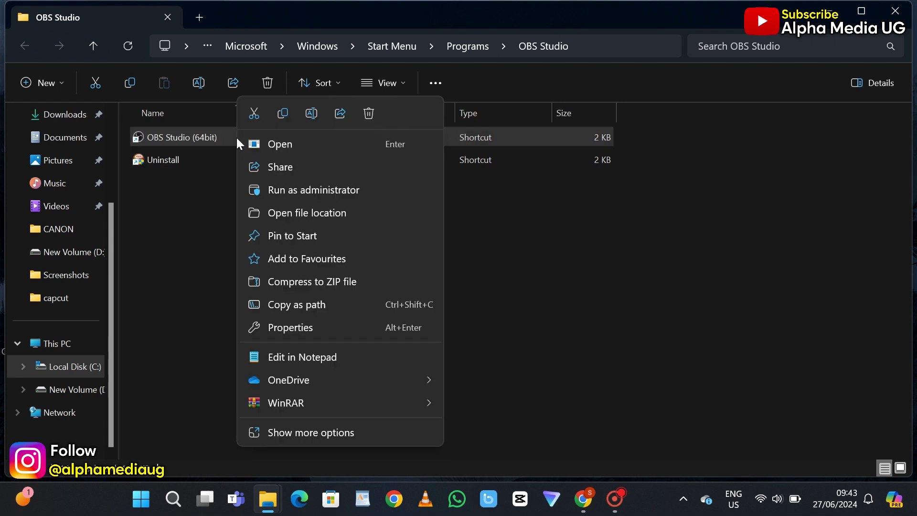
{"action": "left_click", "coordinate": [293, 211]}
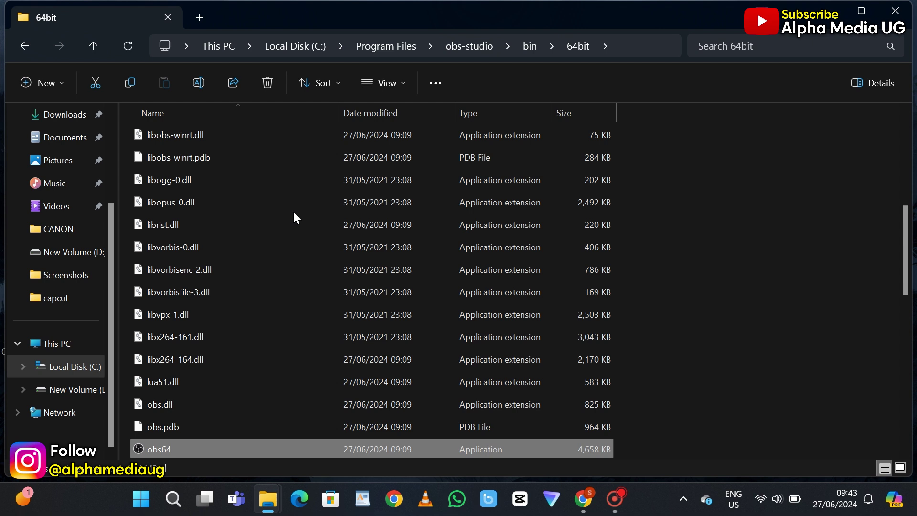
{"action": "scroll", "coordinate": [293, 211], "scroll_direction": "down", "scroll_amount": 2}
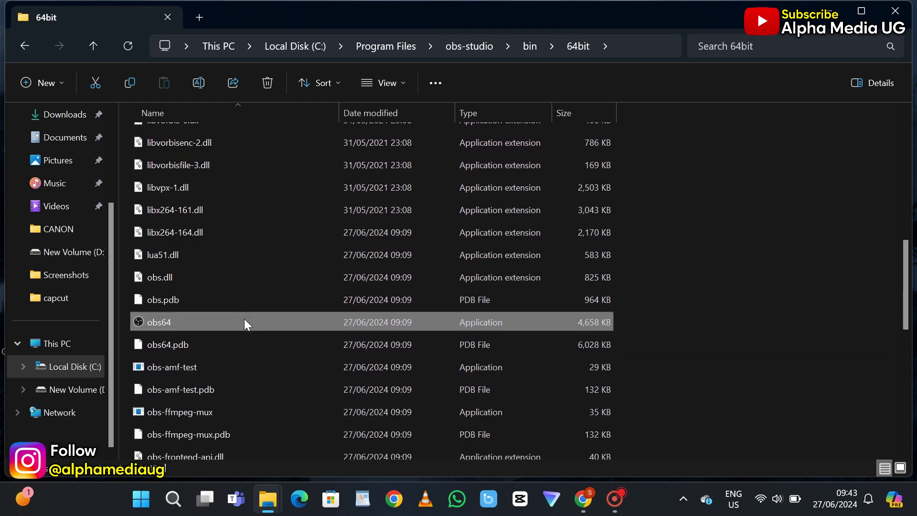
Tick 'Run this program as an administrator' in obs64's Compatibility properties and apply it.
{"action": "right_click", "coordinate": [245, 321]}
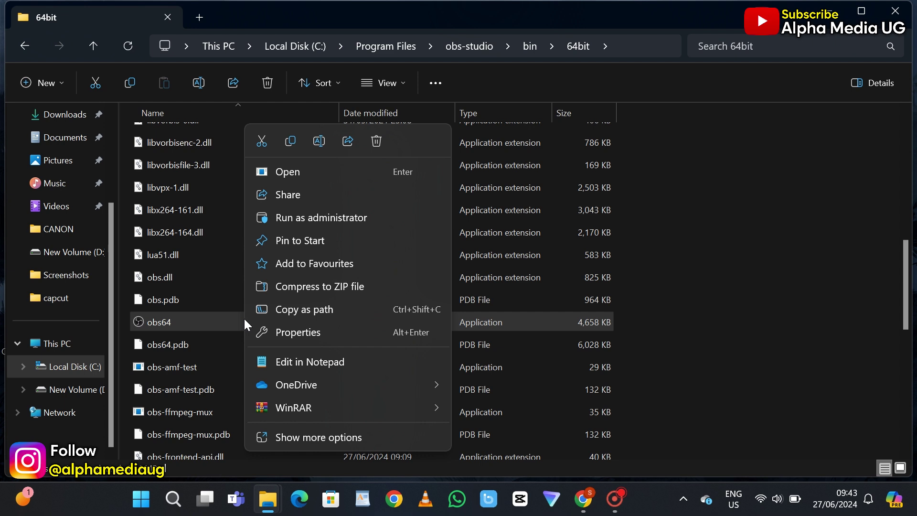
{"action": "left_click", "coordinate": [298, 332]}
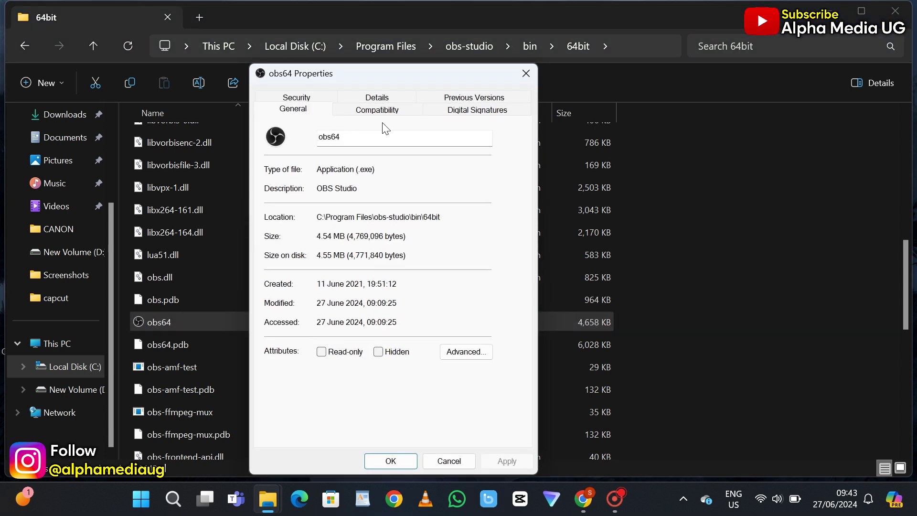
{"action": "left_click", "coordinate": [374, 111]}
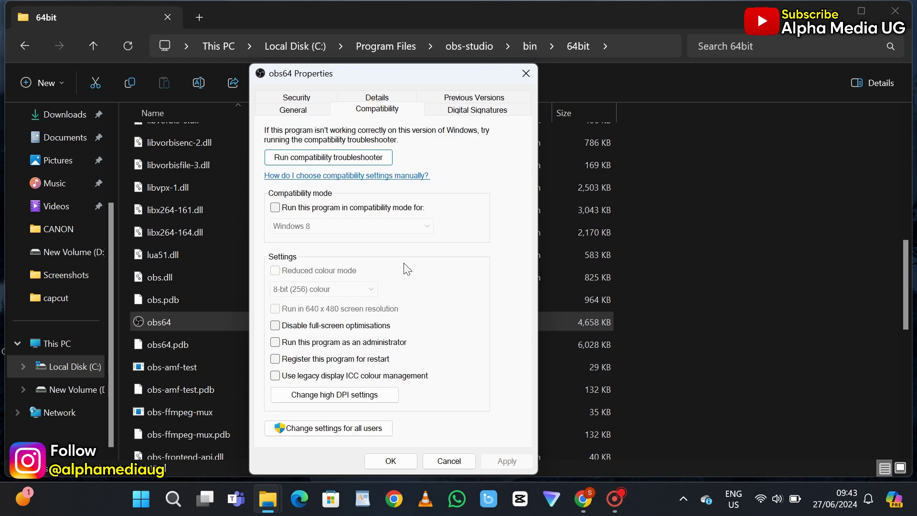
{"action": "left_click", "coordinate": [276, 343]}
{"action": "left_click", "coordinate": [502, 461]}
{"action": "left_click", "coordinate": [380, 462]}
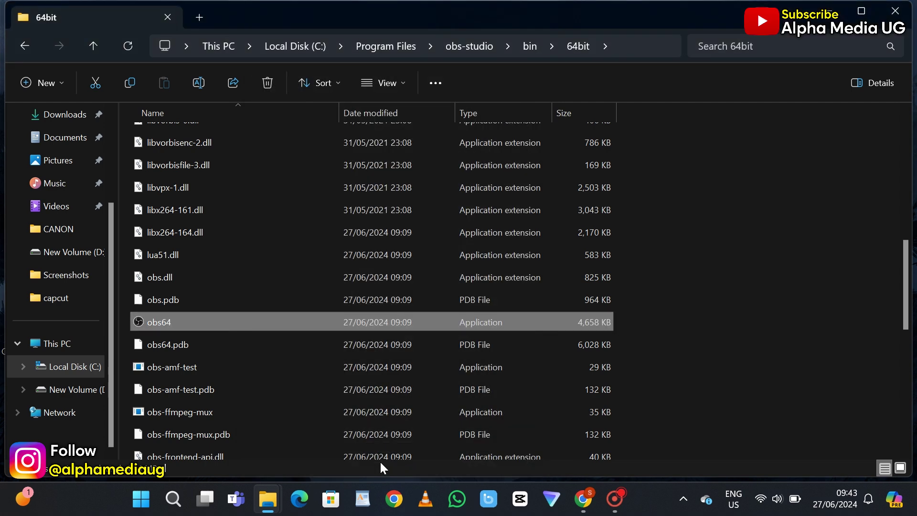
Minimise Explorer, relaunch OBS Studio from its desktop icon, and bring up the Start menu.
{"action": "left_click", "coordinate": [828, 10]}
{"action": "double_click", "coordinate": [133, 177]}
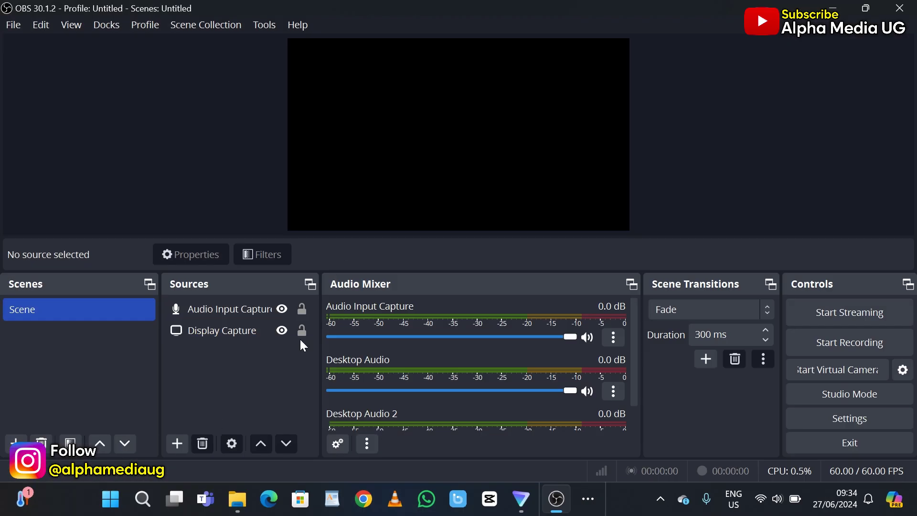
{"action": "left_click", "coordinate": [110, 499]}
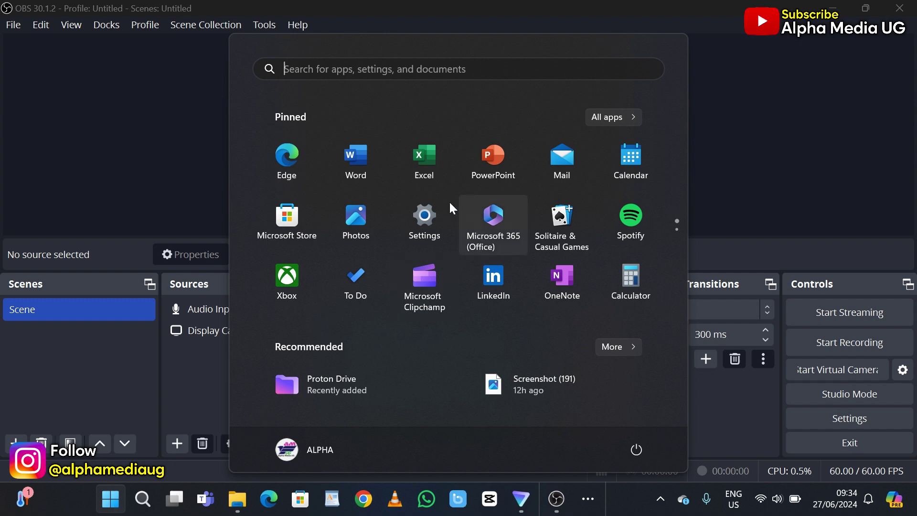
Go to System > Display > Graphics in Windows Settings.
{"action": "left_click", "coordinate": [419, 219]}
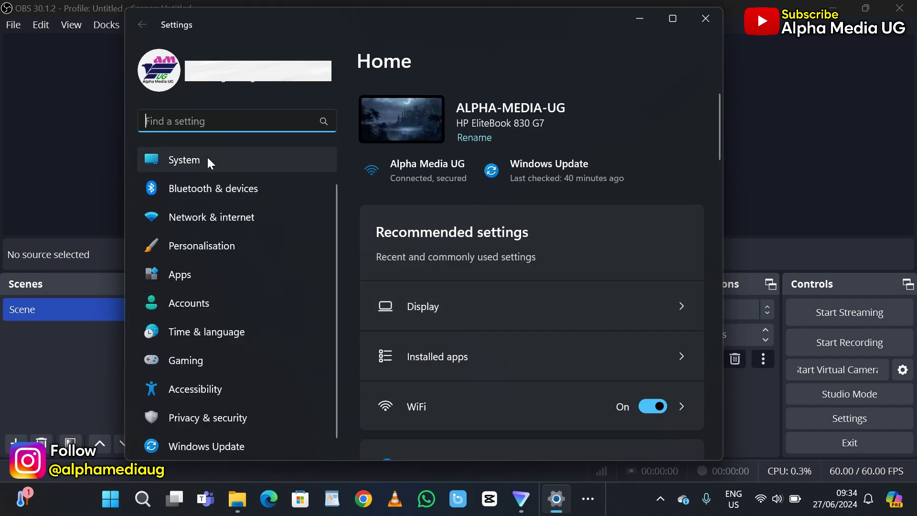
{"action": "left_click", "coordinate": [208, 161]}
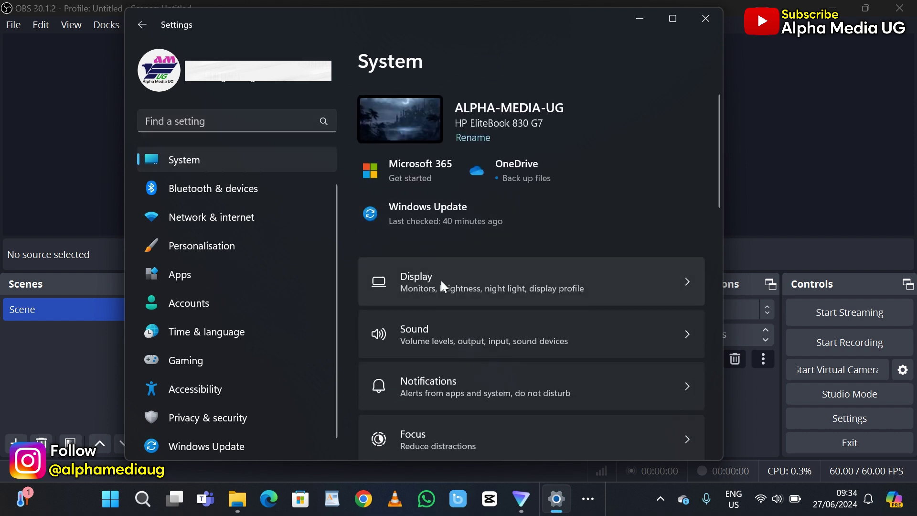
{"action": "left_click", "coordinate": [495, 287]}
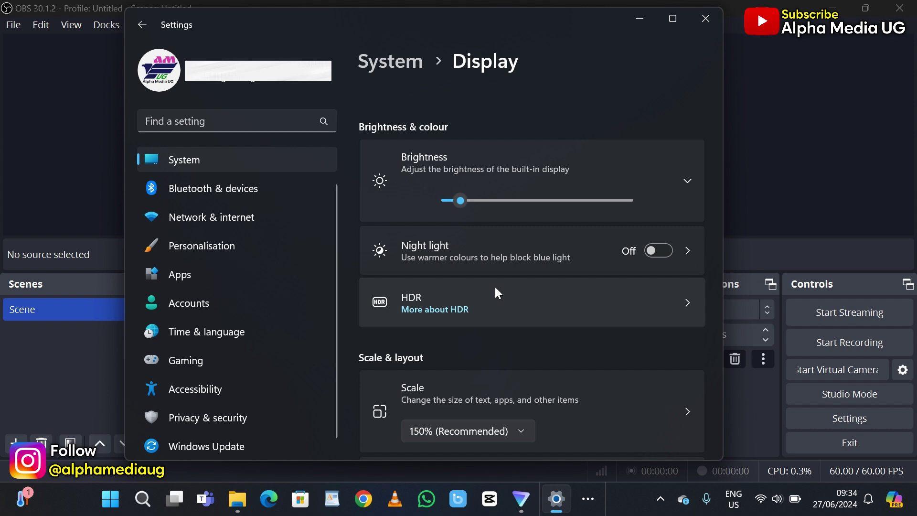
{"action": "scroll", "coordinate": [494, 285], "scroll_direction": "down", "scroll_amount": 5}
{"action": "scroll", "coordinate": [495, 287], "scroll_direction": "down", "scroll_amount": 5}
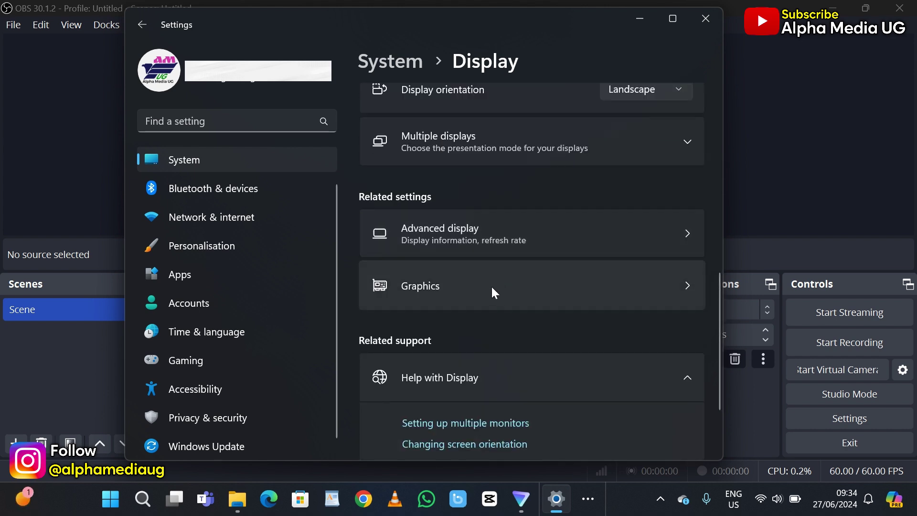
{"action": "left_click", "coordinate": [506, 287]}
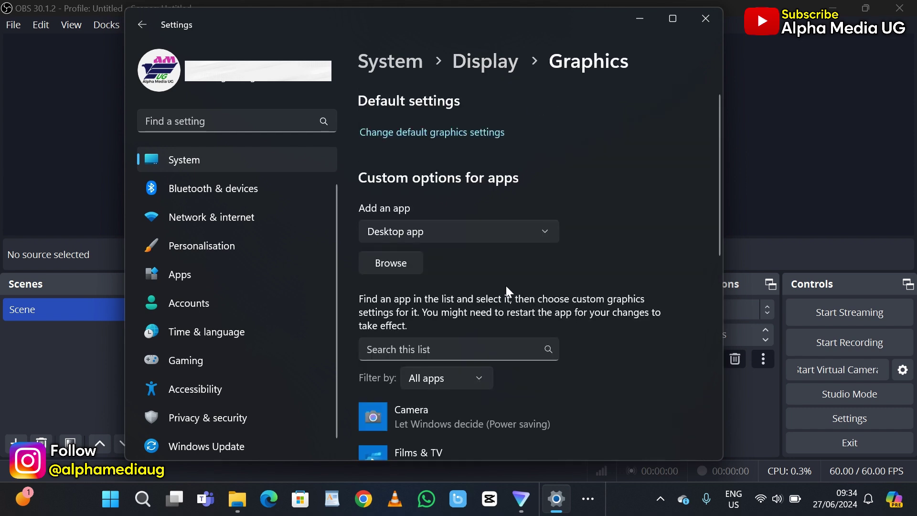
Maximise Settings and choose Desktop app as the type of app to add.
{"action": "left_click", "coordinate": [673, 22]}
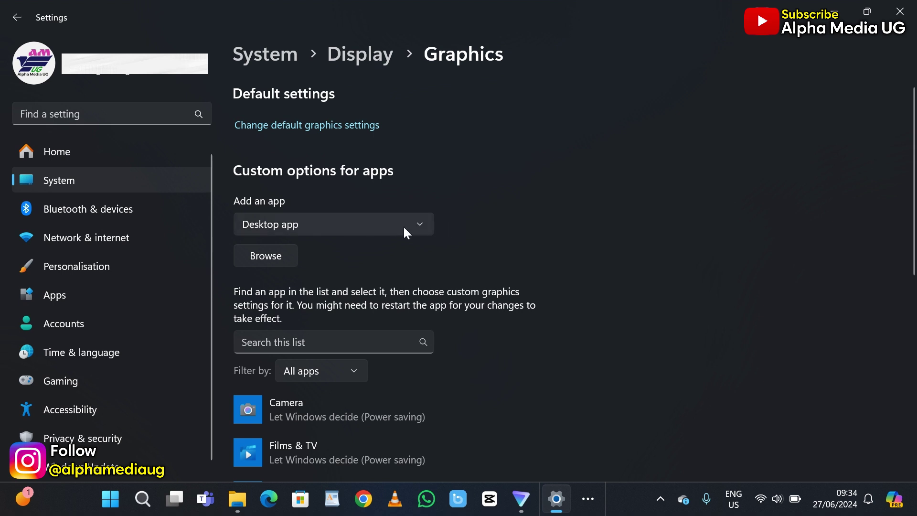
{"action": "left_click", "coordinate": [387, 230]}
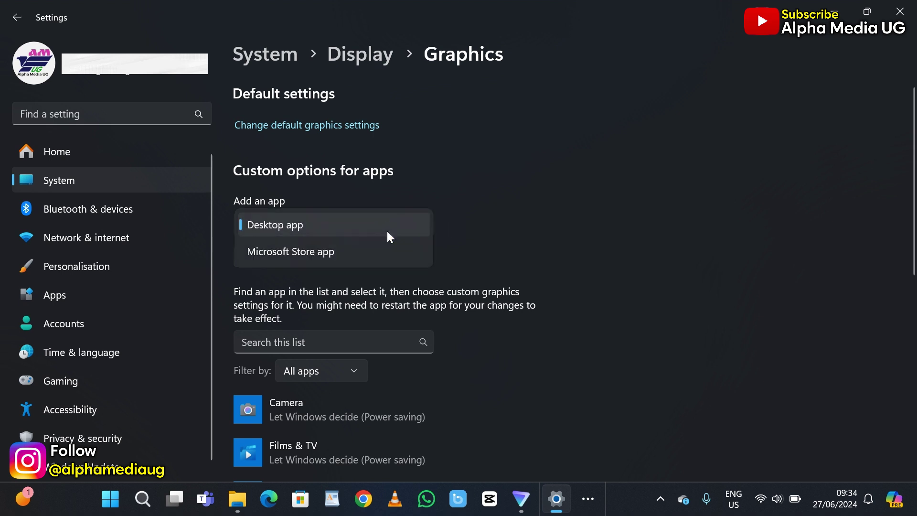
{"action": "left_click", "coordinate": [300, 234]}
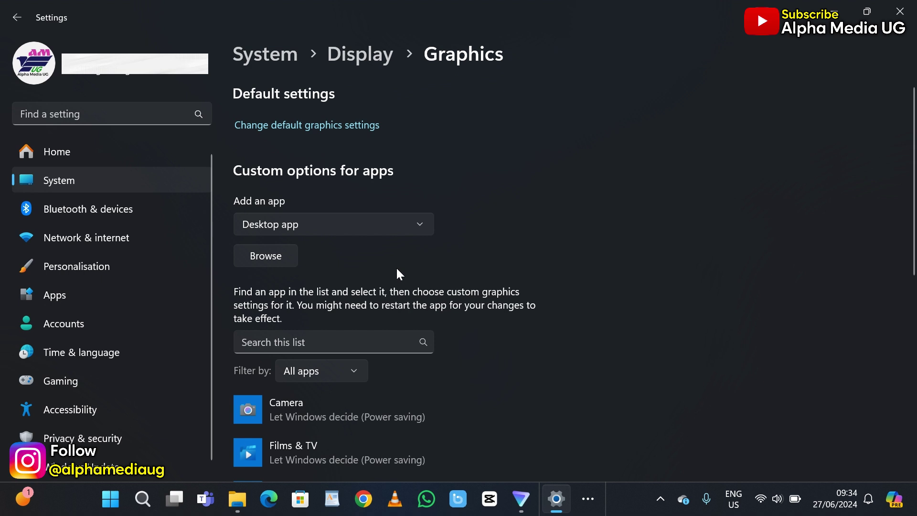
Browse to C:\Program Files\obs-studio\bin\64bit and add obs64 to the Graphics app list.
{"action": "left_click", "coordinate": [264, 260]}
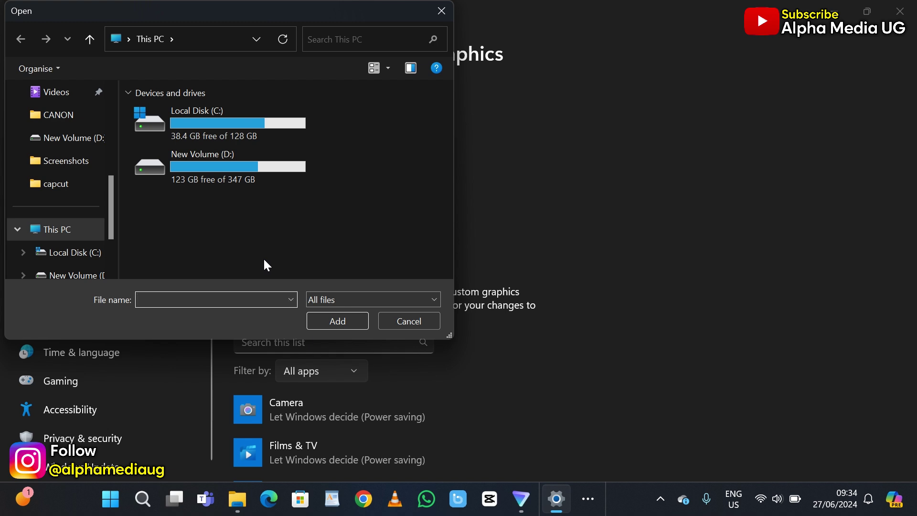
{"action": "double_click", "coordinate": [208, 127]}
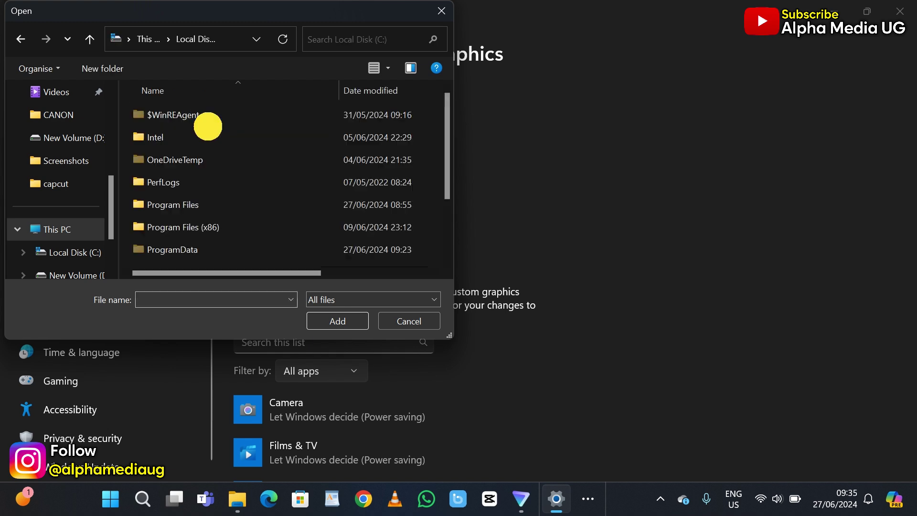
{"action": "double_click", "coordinate": [242, 204]}
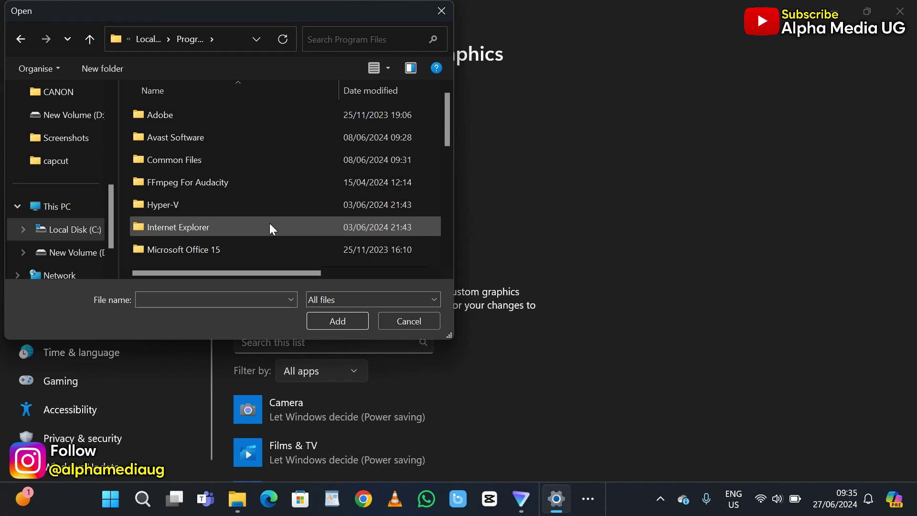
{"action": "scroll", "coordinate": [270, 228], "scroll_direction": "down", "scroll_amount": 5}
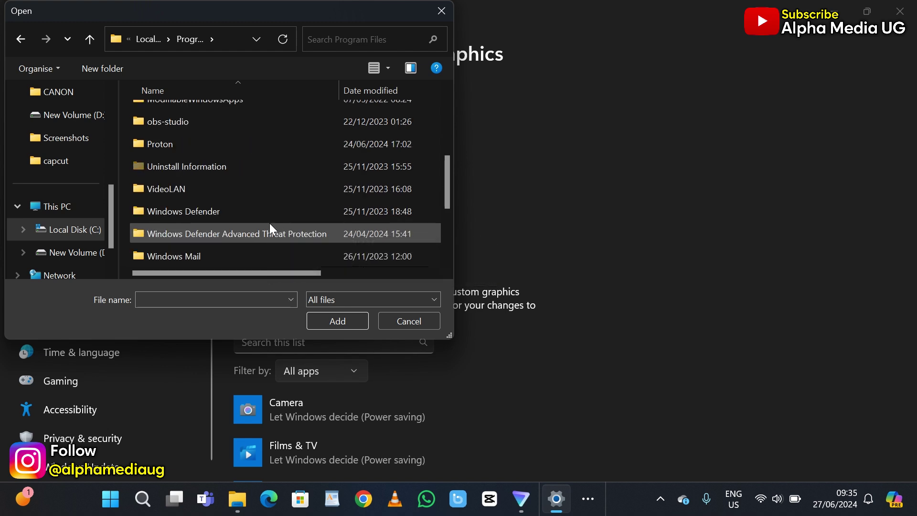
{"action": "double_click", "coordinate": [190, 121]}
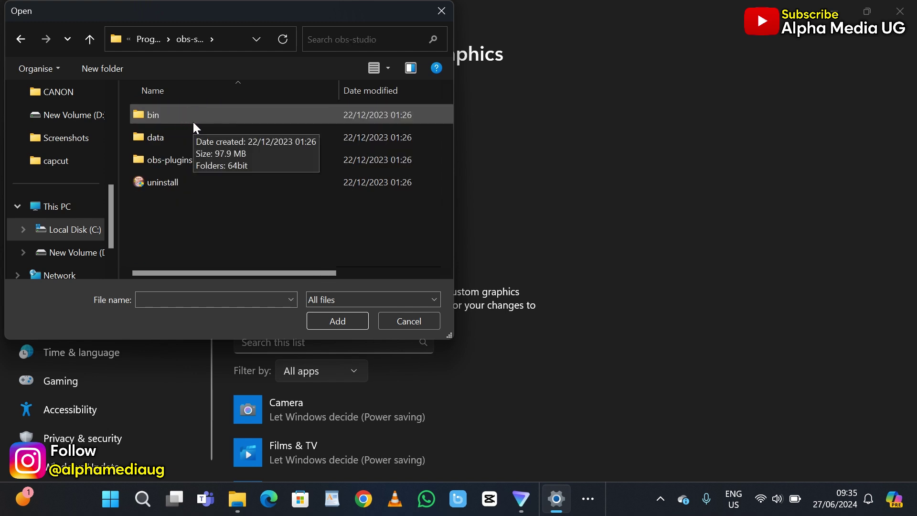
{"action": "double_click", "coordinate": [193, 122]}
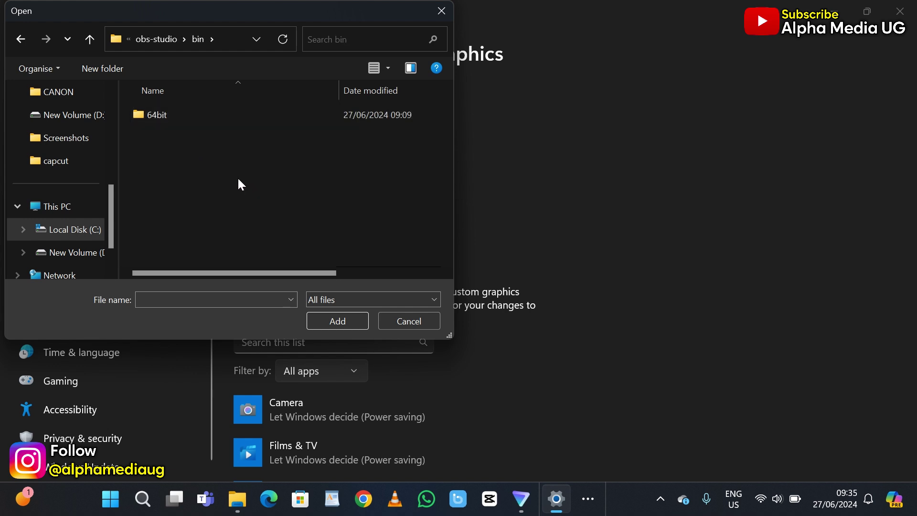
{"action": "left_click", "coordinate": [185, 113]}
{"action": "double_click", "coordinate": [185, 114]}
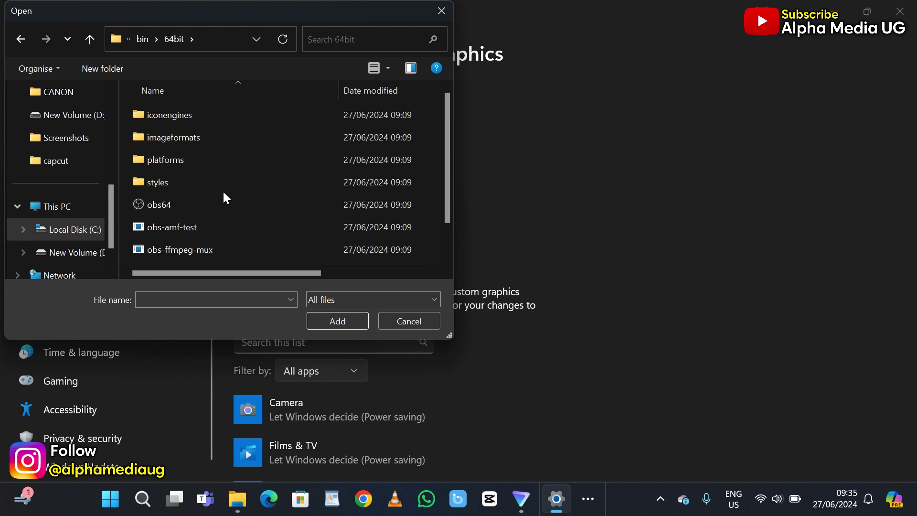
{"action": "left_click", "coordinate": [157, 203]}
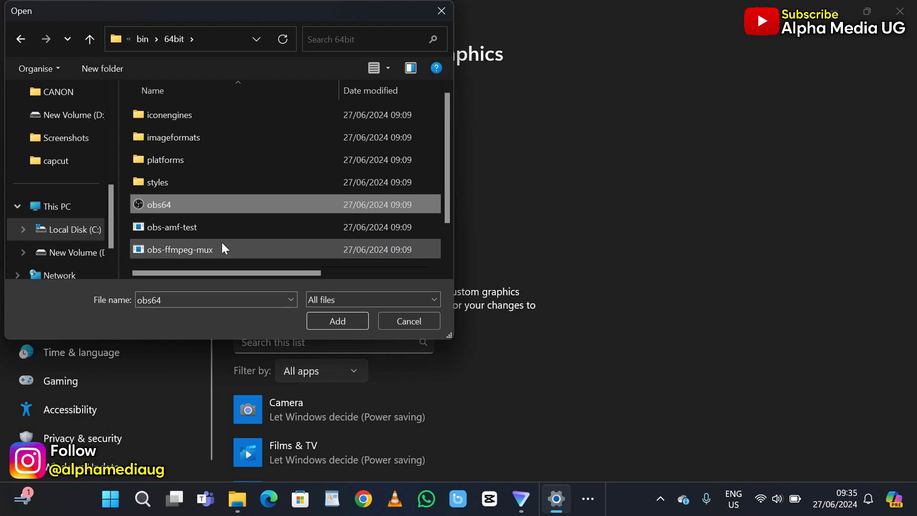
{"action": "left_click", "coordinate": [337, 320]}
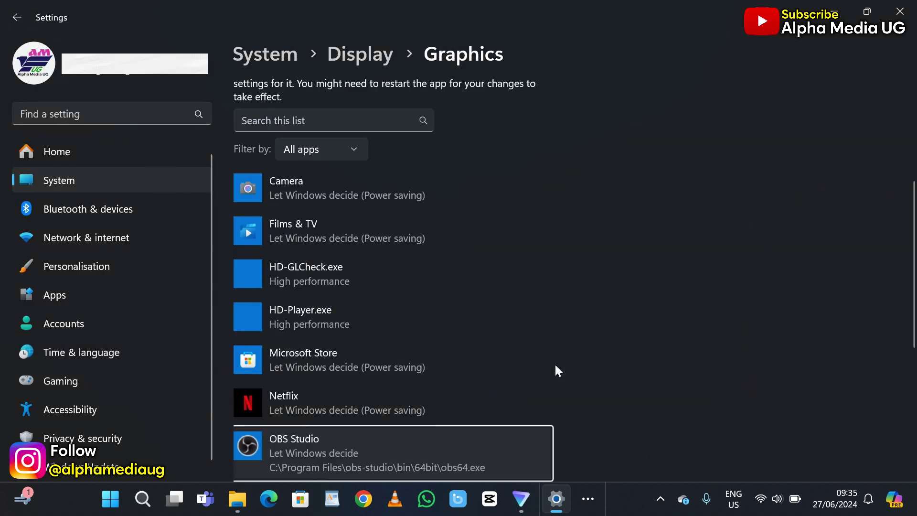
Set OBS Studio's graphics preference to Power saving and save it.
{"action": "scroll", "coordinate": [552, 372], "scroll_direction": "down", "scroll_amount": 1}
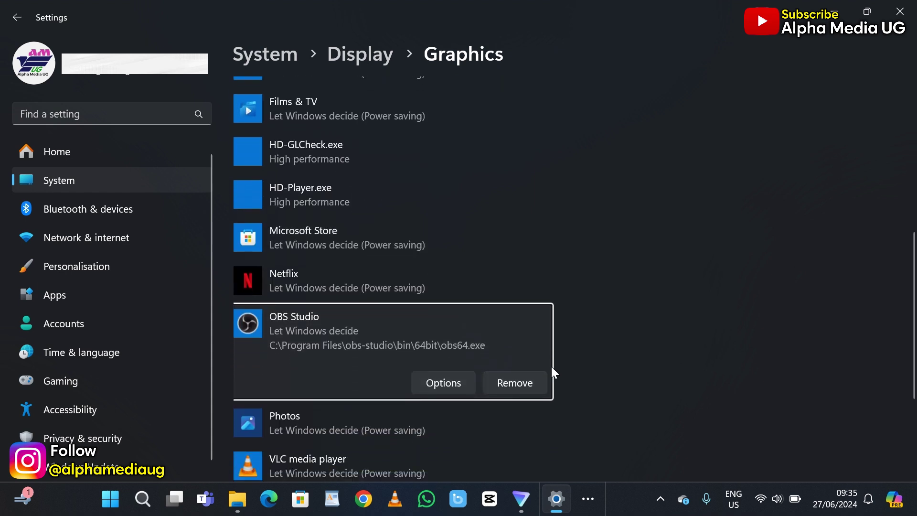
{"action": "scroll", "coordinate": [551, 365], "scroll_direction": "down", "scroll_amount": 2}
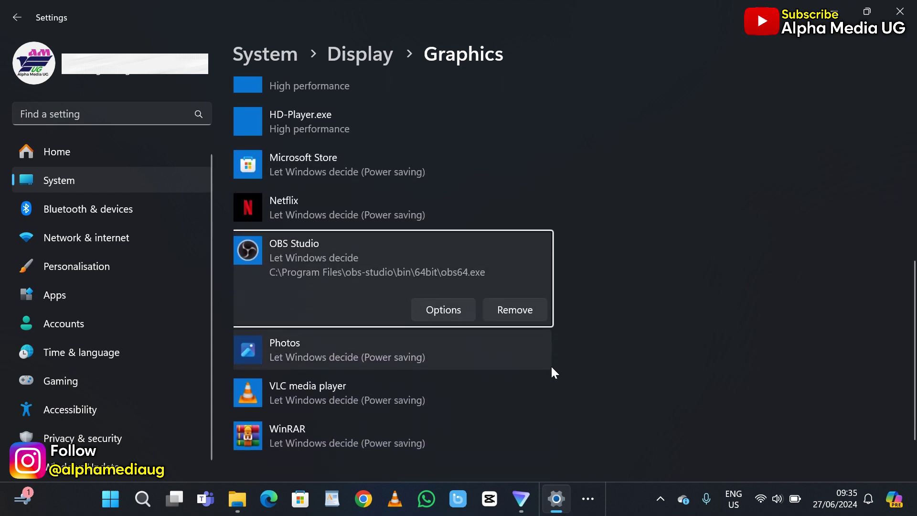
{"action": "scroll", "coordinate": [552, 369], "scroll_direction": "down", "scroll_amount": 1}
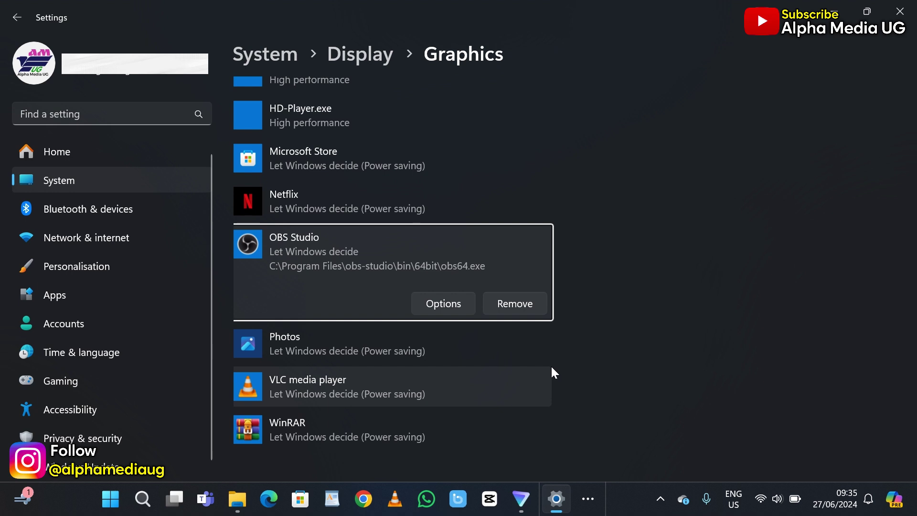
{"action": "left_click", "coordinate": [428, 306]}
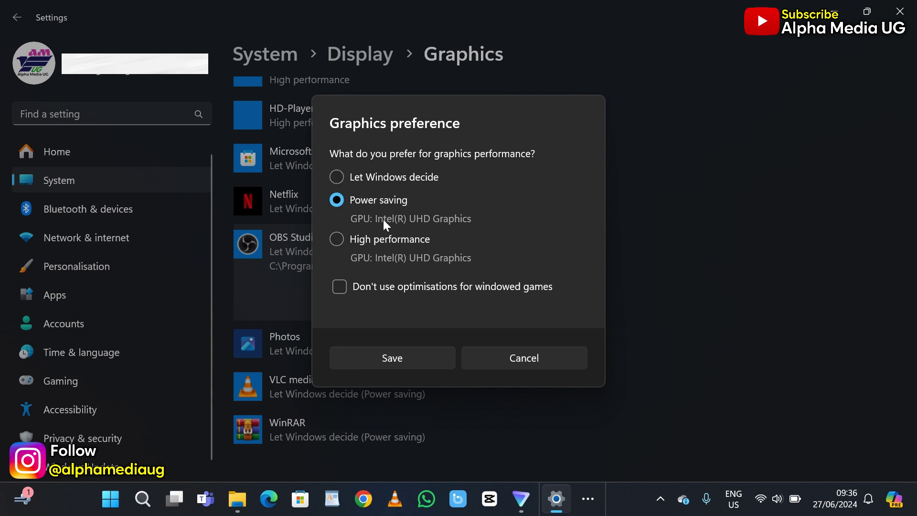
{"action": "left_click", "coordinate": [393, 359]}
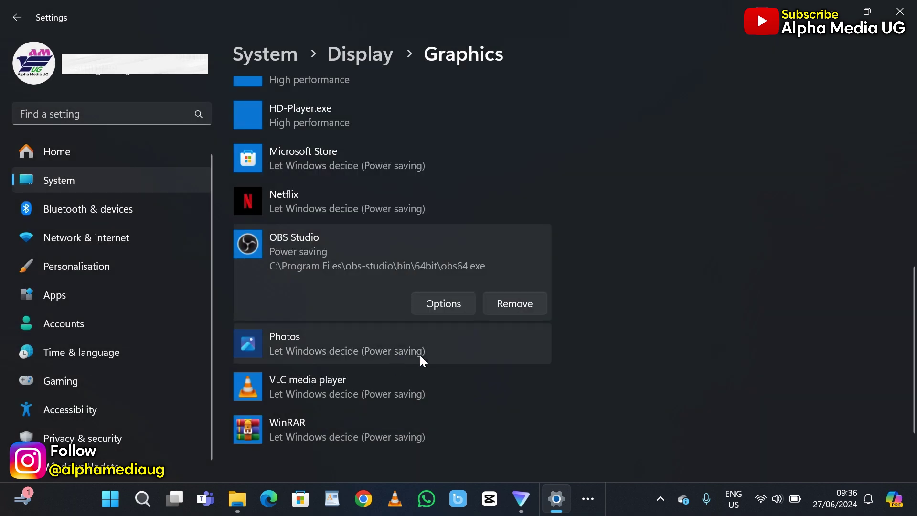
Close Settings, relaunch OBS Studio from the desktop, and restore its window to a smaller size.
{"action": "left_click", "coordinate": [899, 11]}
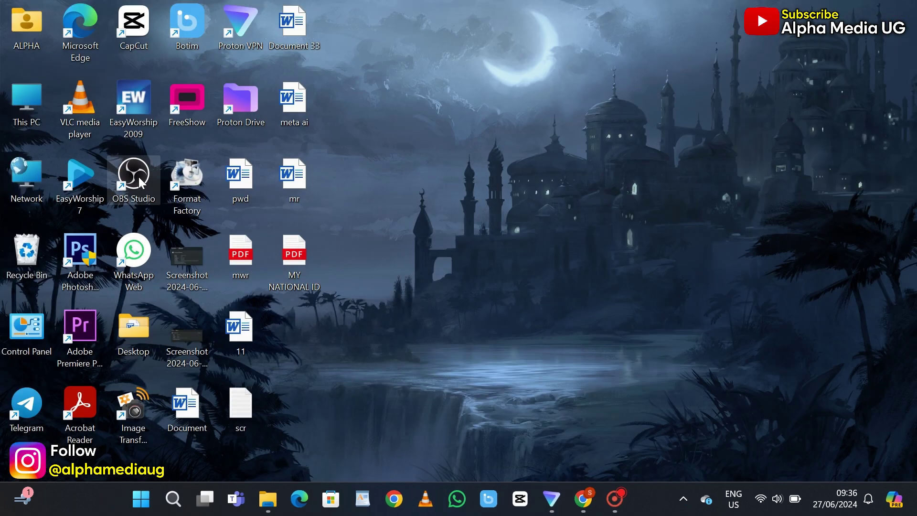
{"action": "double_click", "coordinate": [136, 173]}
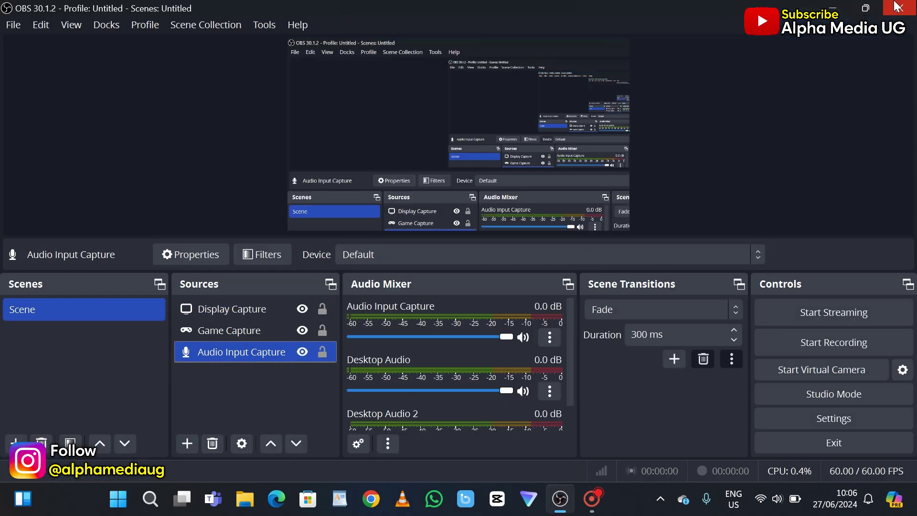
{"action": "left_click", "coordinate": [867, 7]}
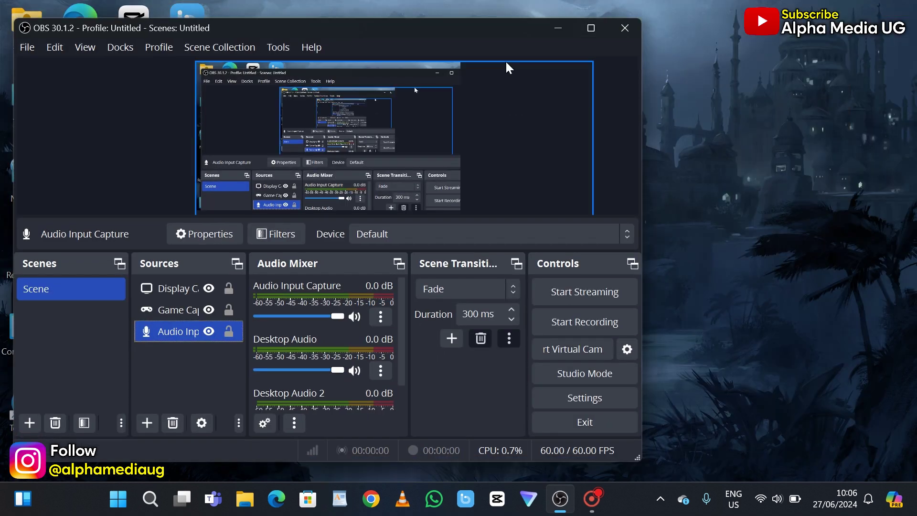